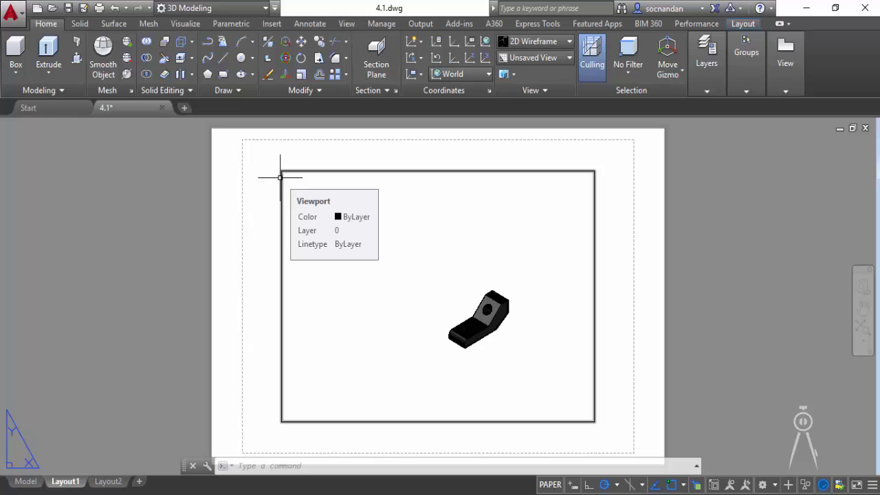
- Erase the existing viewport from Layout1
click(281, 178)
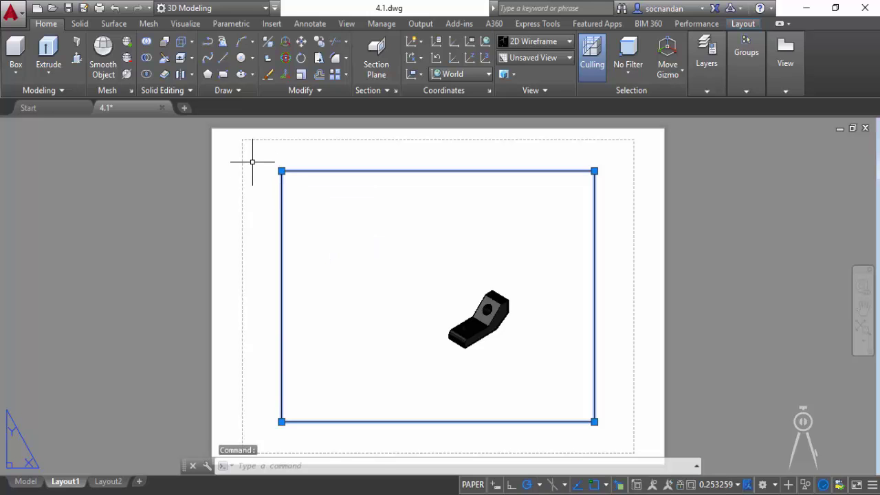
right_click(253, 162)
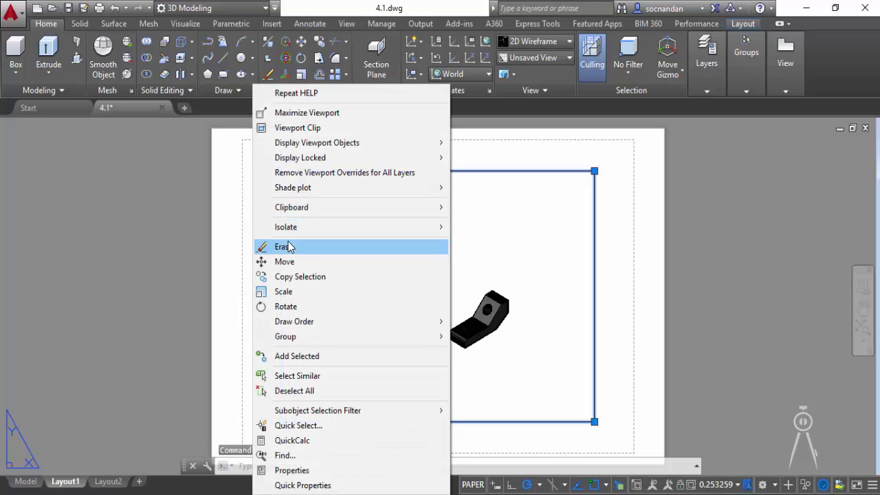
click(280, 246)
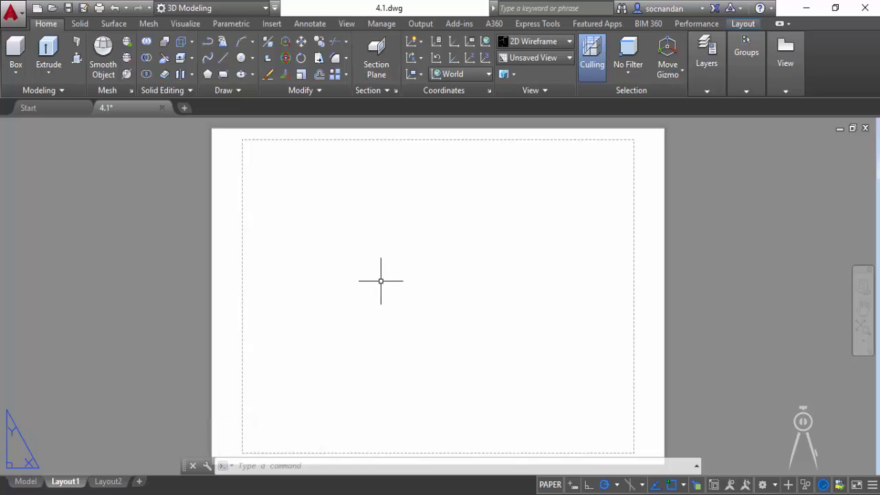
- Modify the page setup of Layout1 to use the DWG To PDF.pc3 plotter
right_click(68, 482)
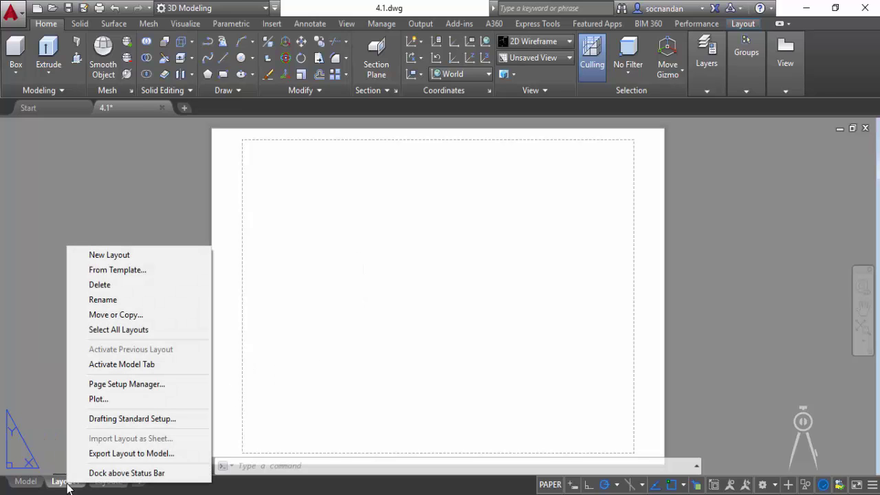
click(133, 385)
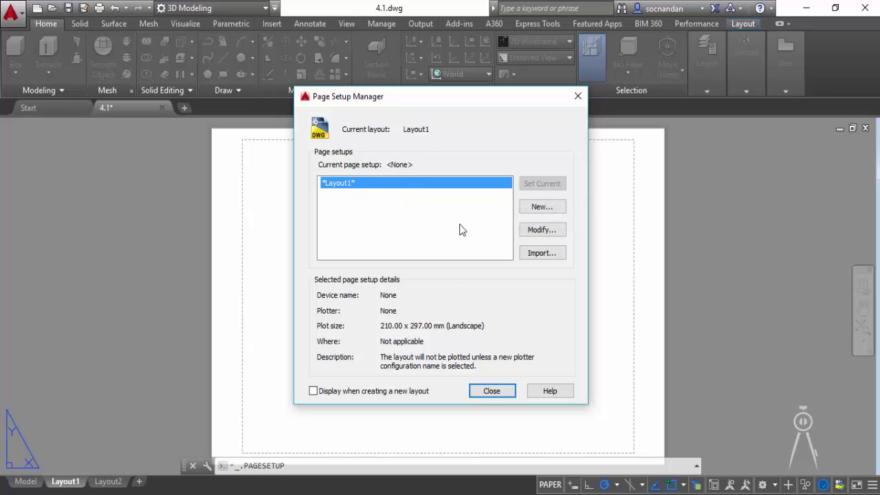
click(533, 234)
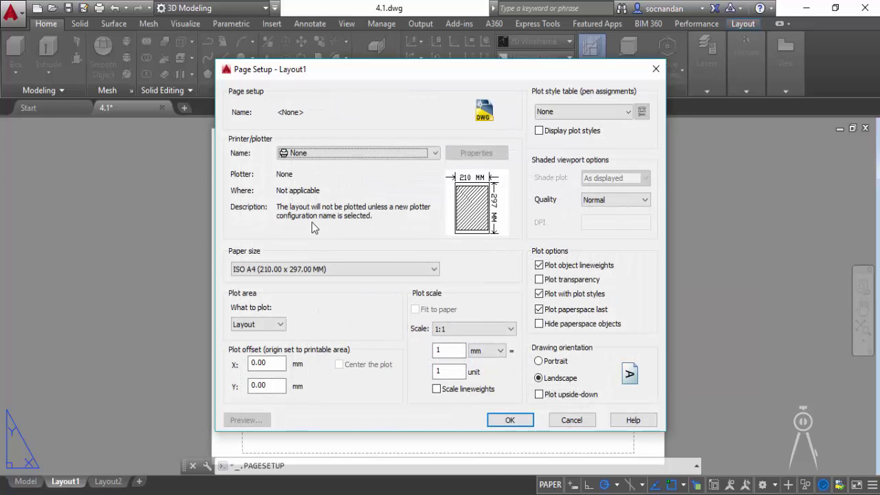
click(332, 155)
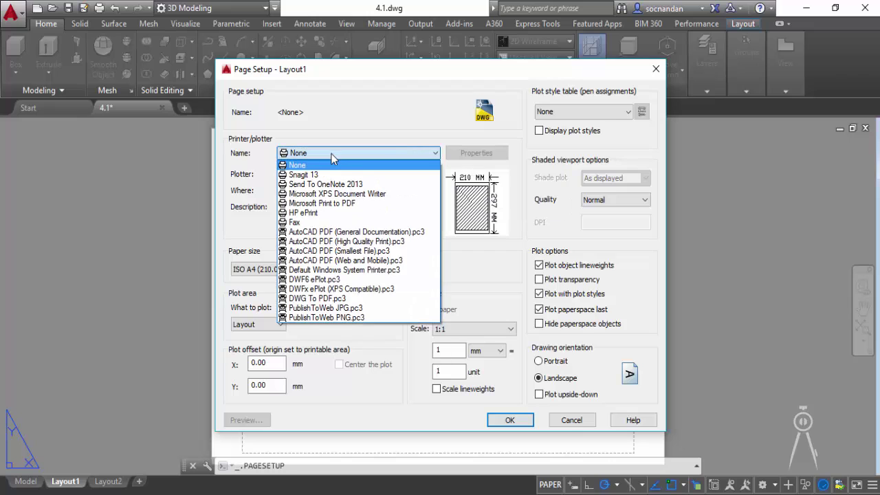
click(351, 300)
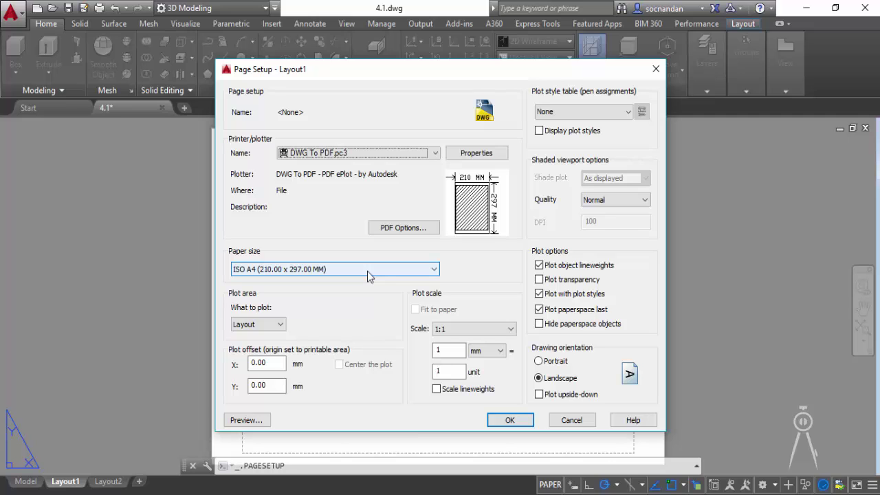
- Set Layout1's paper size to ISO A4 (297.00 x 210.00 MM) and finish the page setup
click(367, 271)
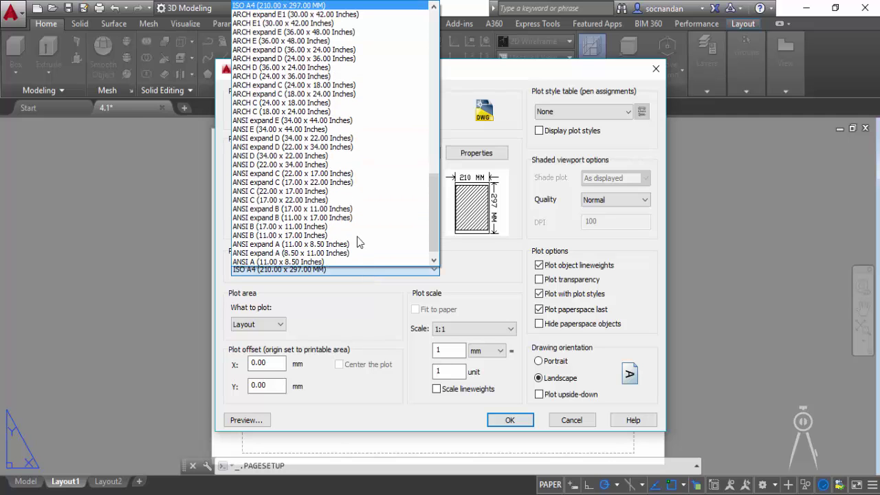
scroll(318, 51, down, 1)
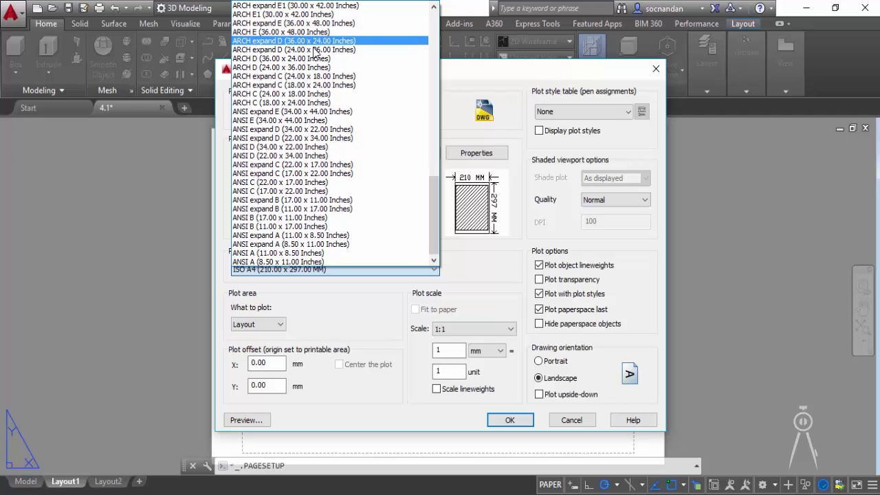
drag(434, 230, 435, 214)
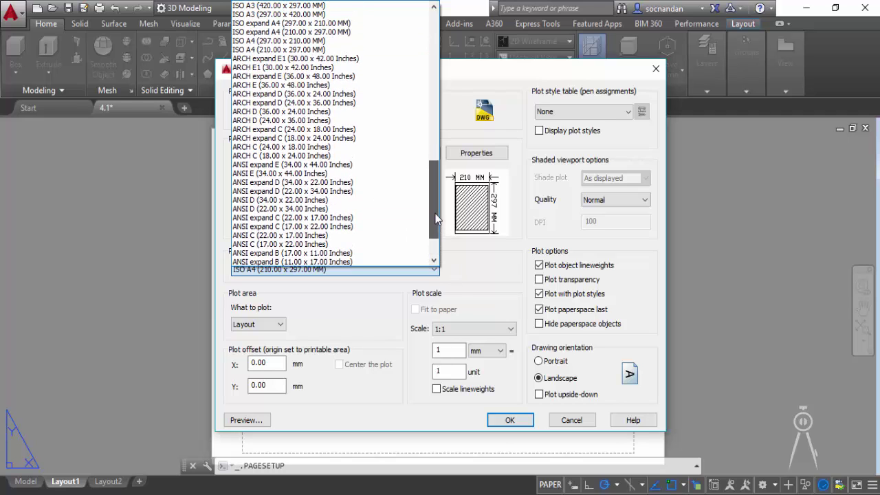
click(342, 41)
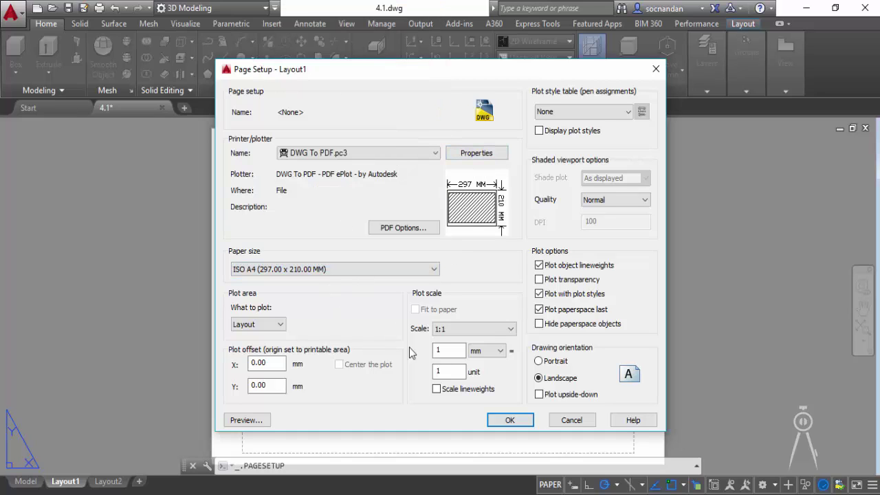
click(507, 420)
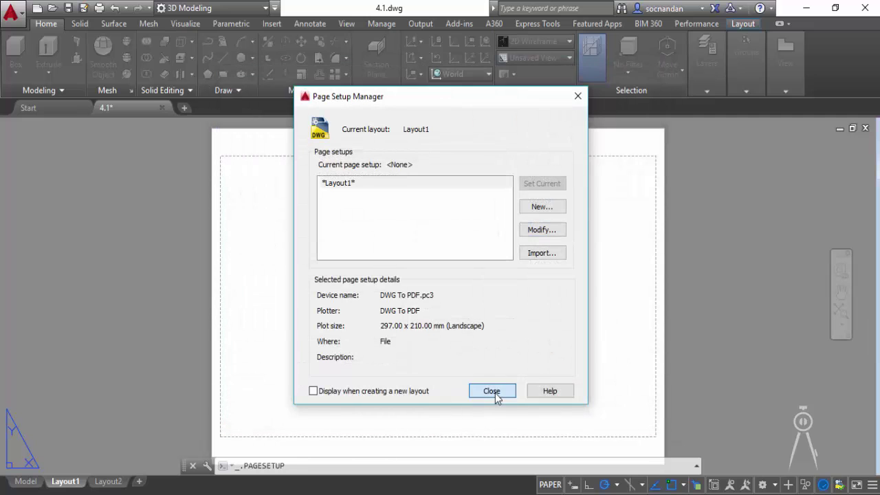
click(494, 392)
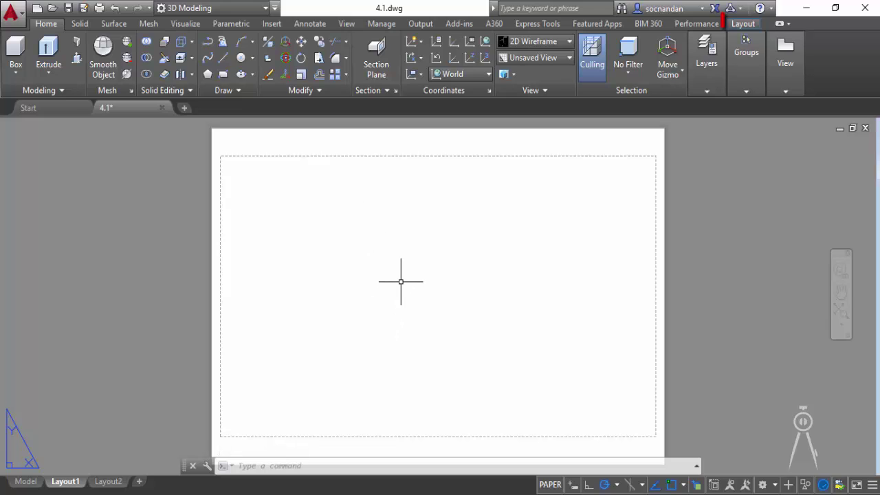
- Create a base view from model space with Front orientation at 1:2 scale, placed near the centre of the sheet
click(744, 24)
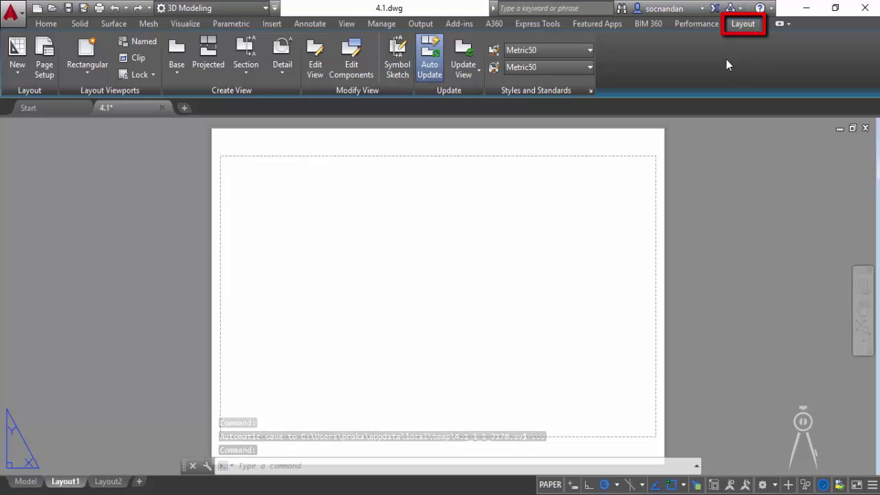
click(178, 74)
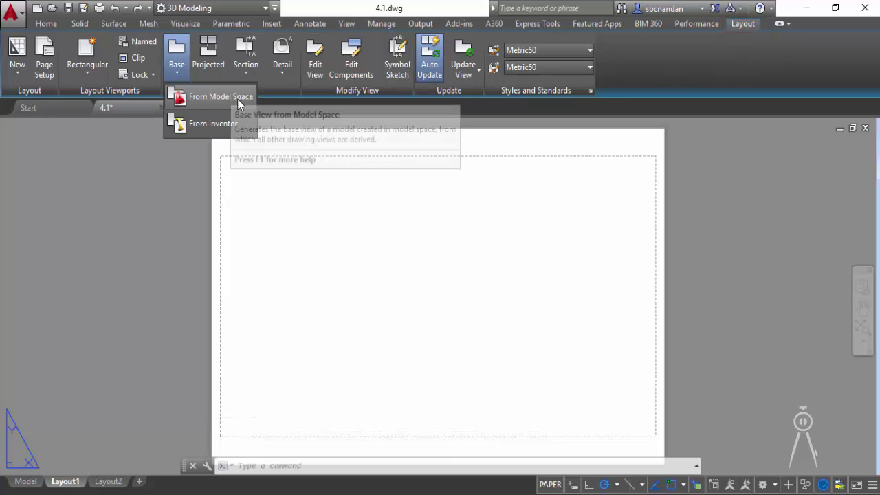
click(220, 96)
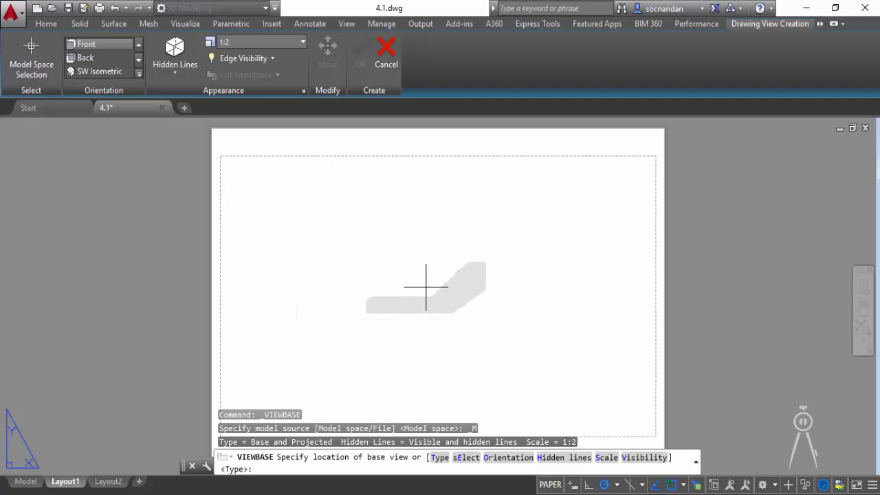
click(425, 286)
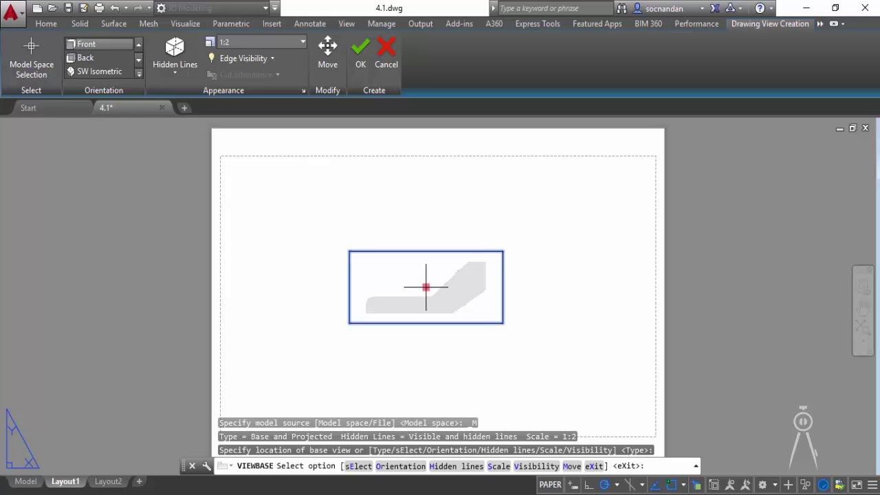
key(Return)
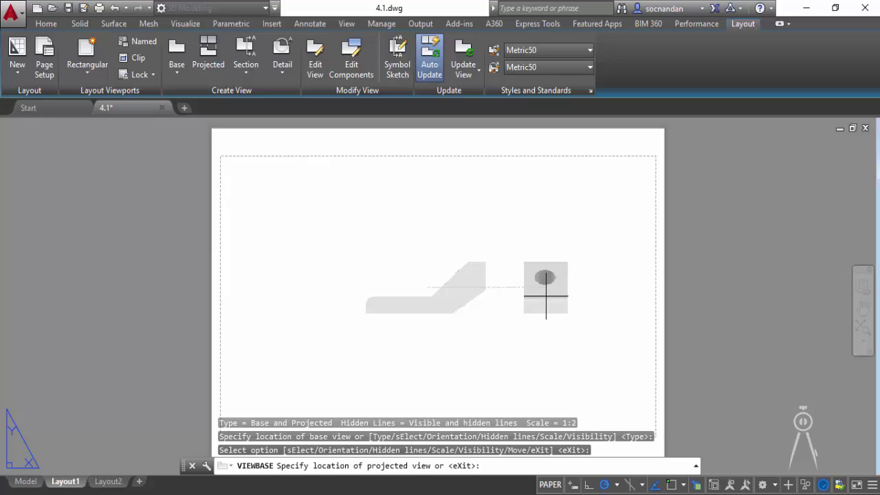
- Project a side view beside the front view, a view above it, and an isometric view diagonally below it
click(546, 296)
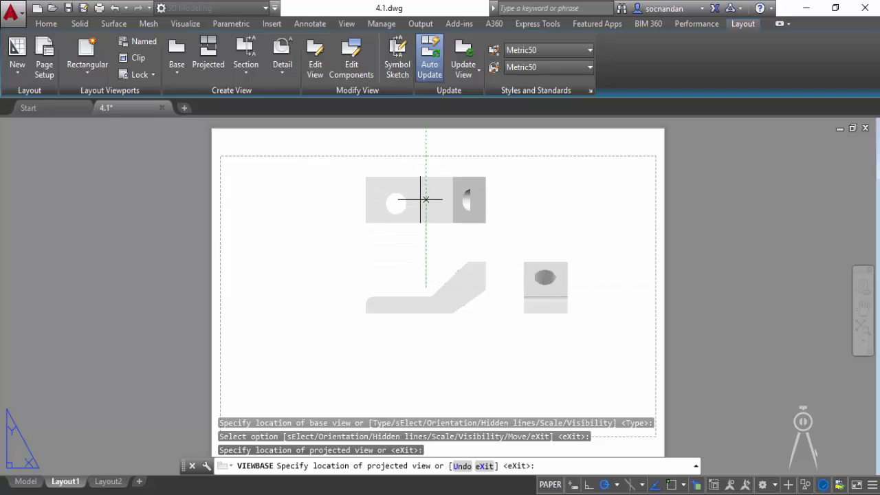
click(425, 199)
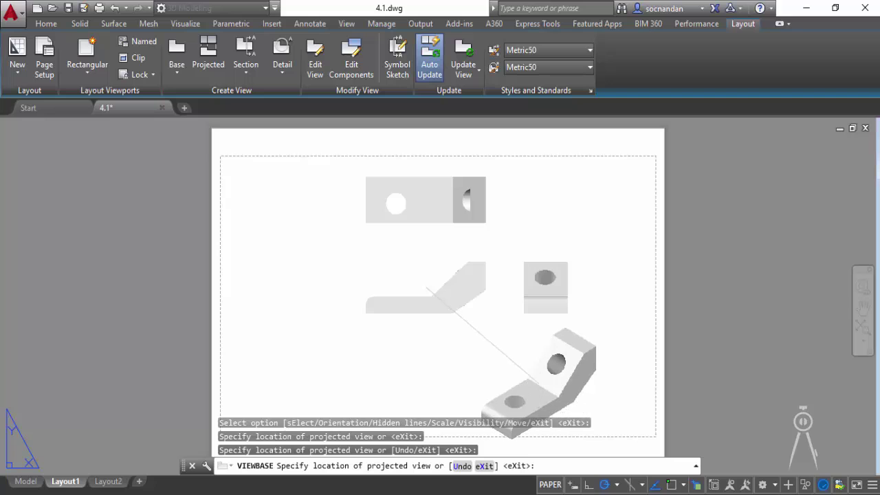
click(539, 383)
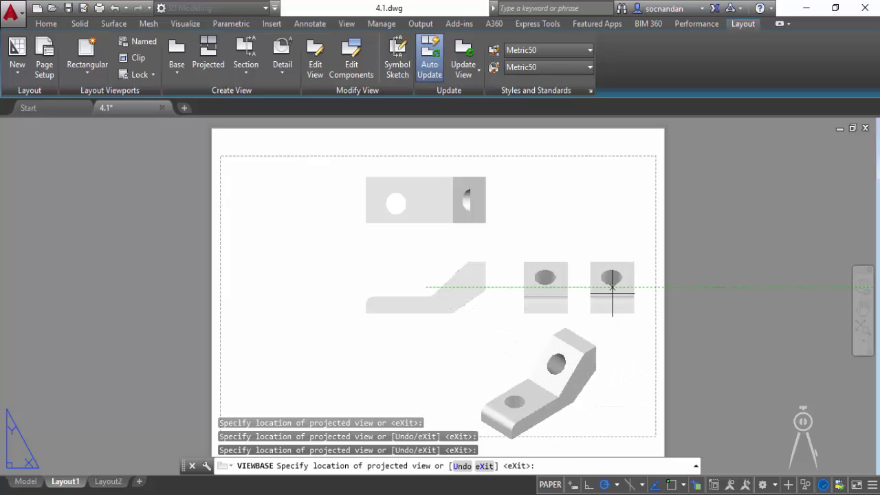
key(Return)
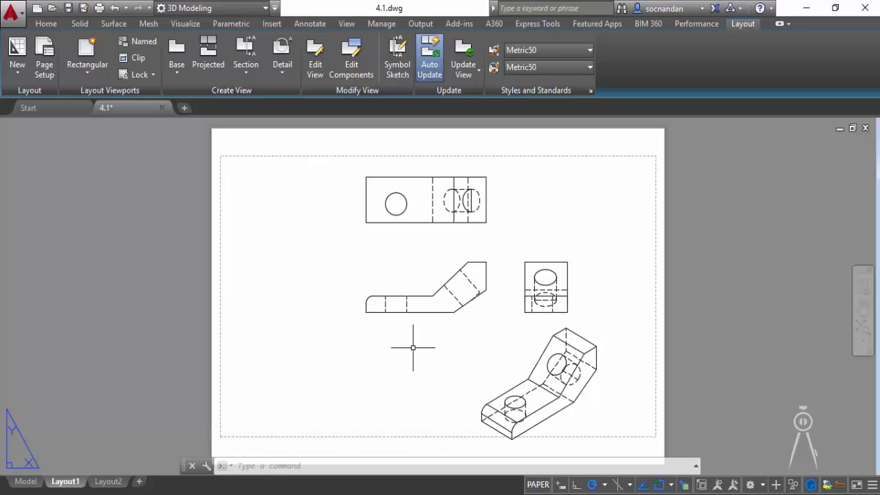
- Check the layout's drafting standard settings for projection type, thread style and shading preview
right_click(65, 483)
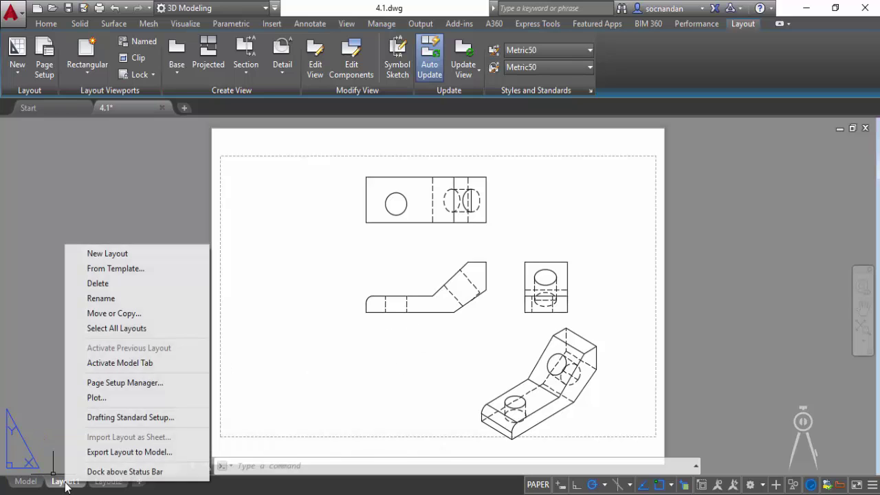
click(116, 418)
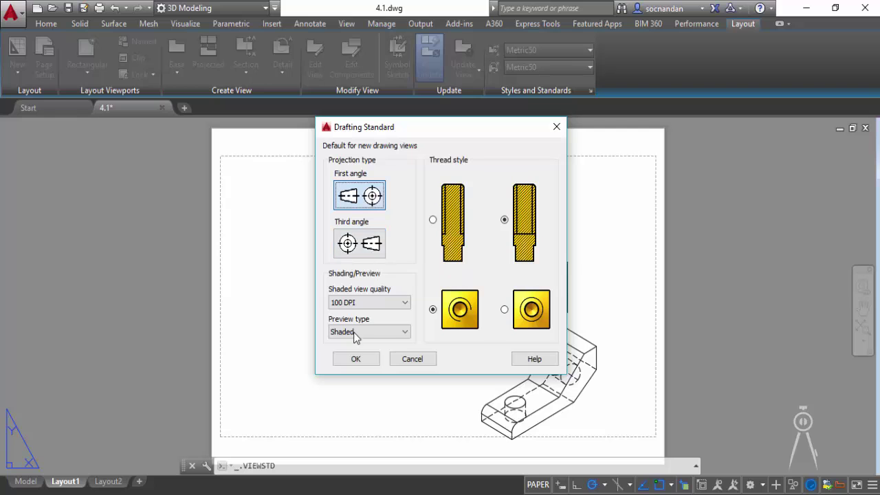
click(364, 365)
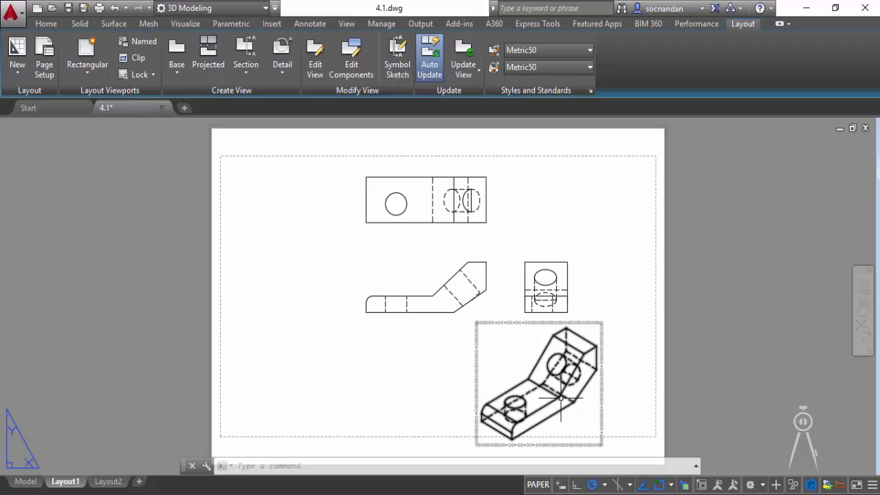
- Move the isometric view straight up so it lies within the sheet's dashed printable area
scroll(528, 447, up, 4)
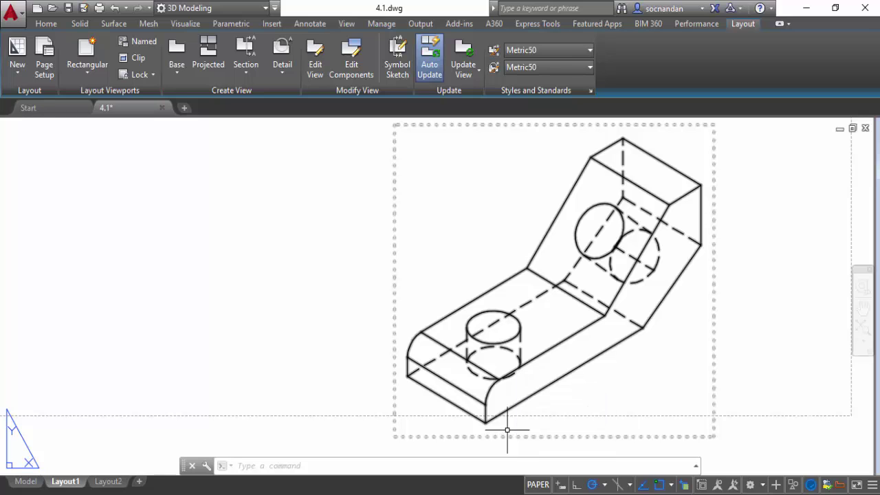
scroll(508, 358, down, 2)
click(530, 341)
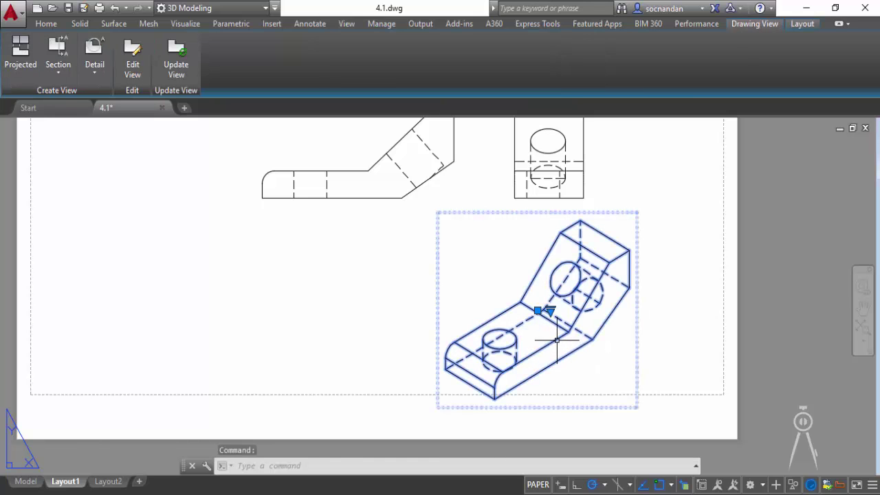
click(537, 310)
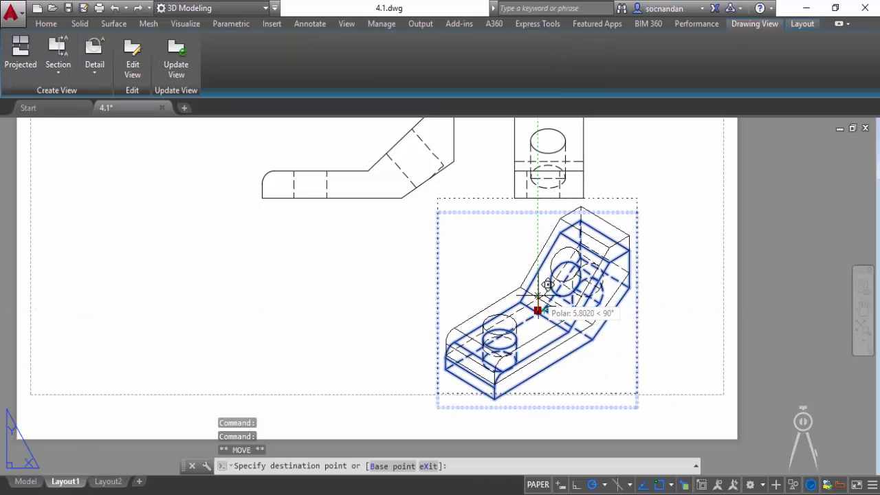
click(539, 294)
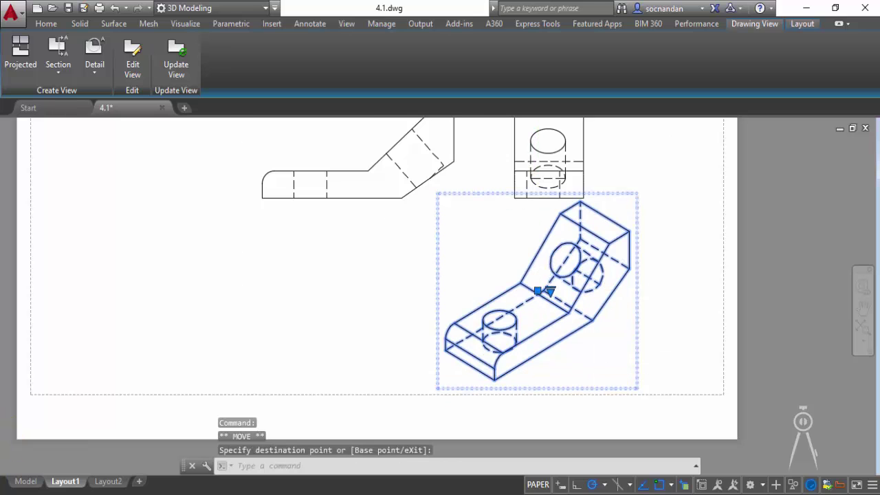
scroll(632, 275, down, 4)
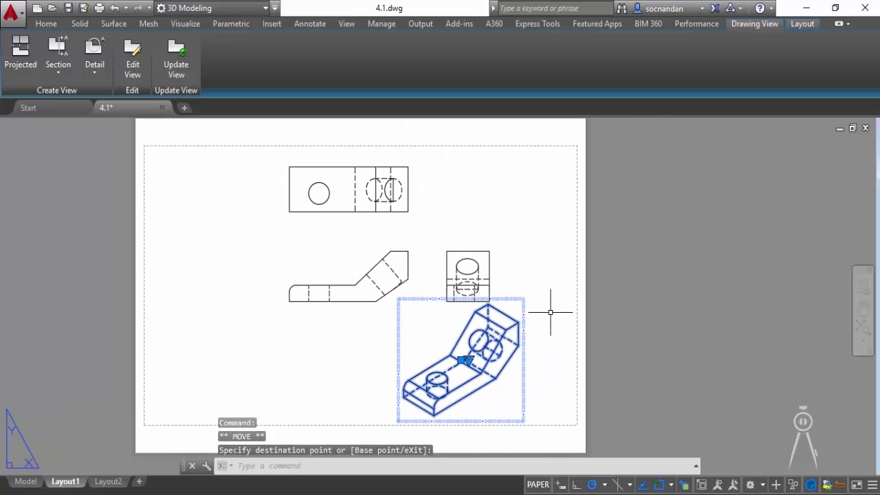
key(Escape)
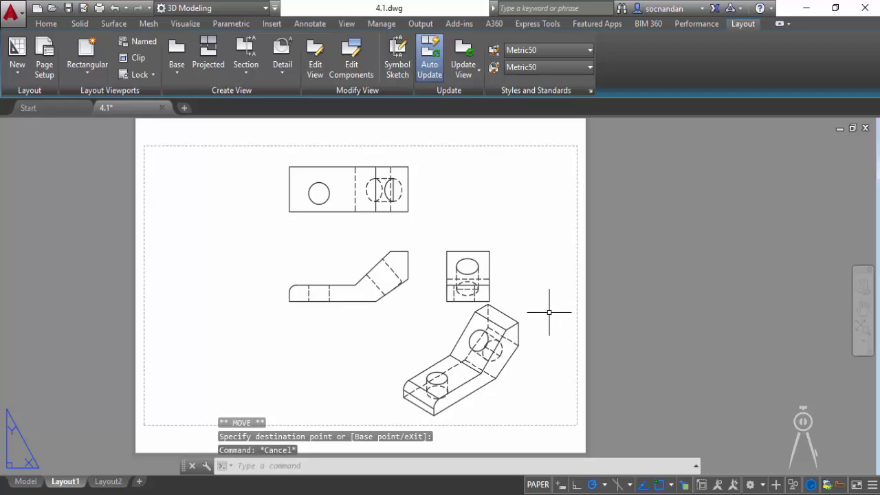
- Move the front and side views together straight up, closer to the view above and clear of the isometric view
click(520, 263)
click(340, 257)
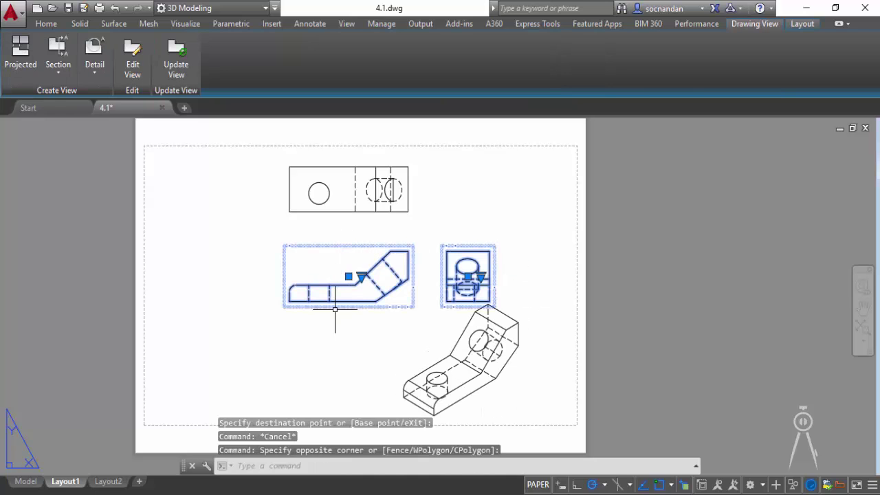
click(349, 277)
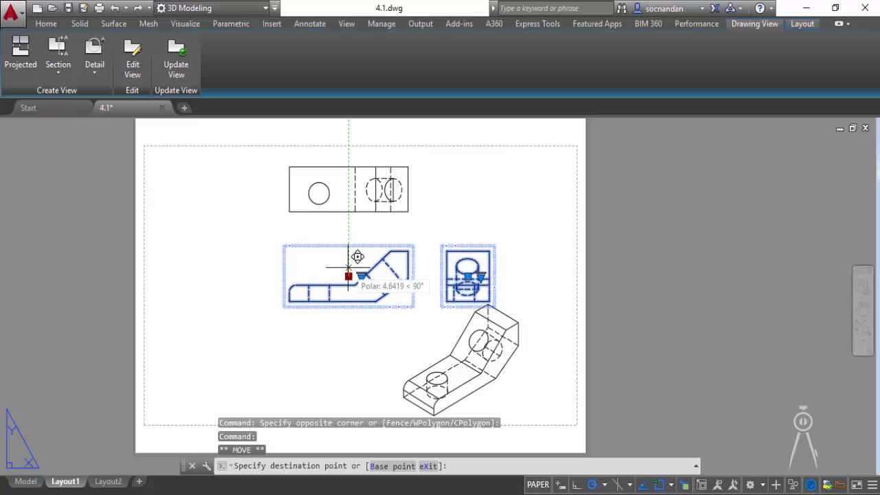
click(348, 260)
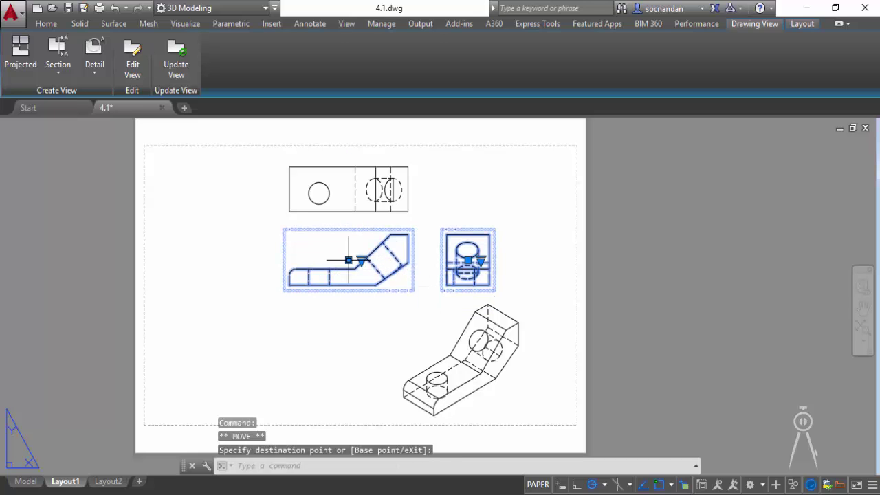
- Change the isometric view's display style to shaded with visible lines
key(Escape)
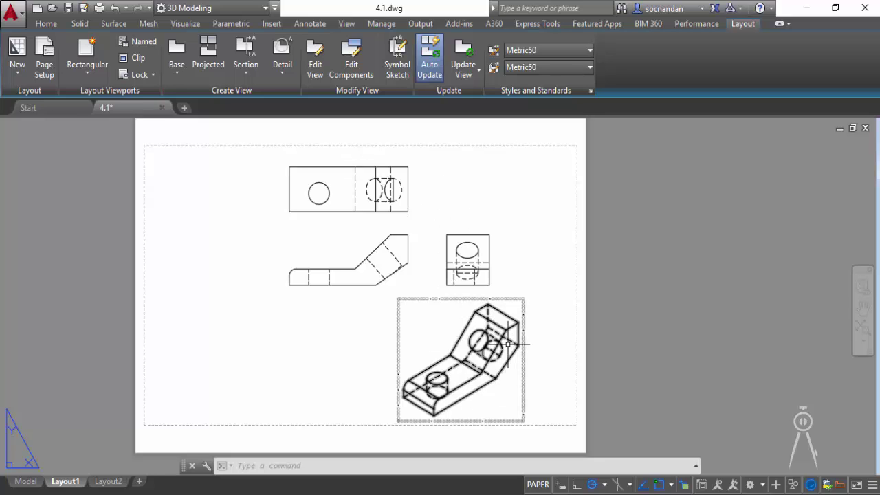
mouse_move(508, 343)
click(492, 333)
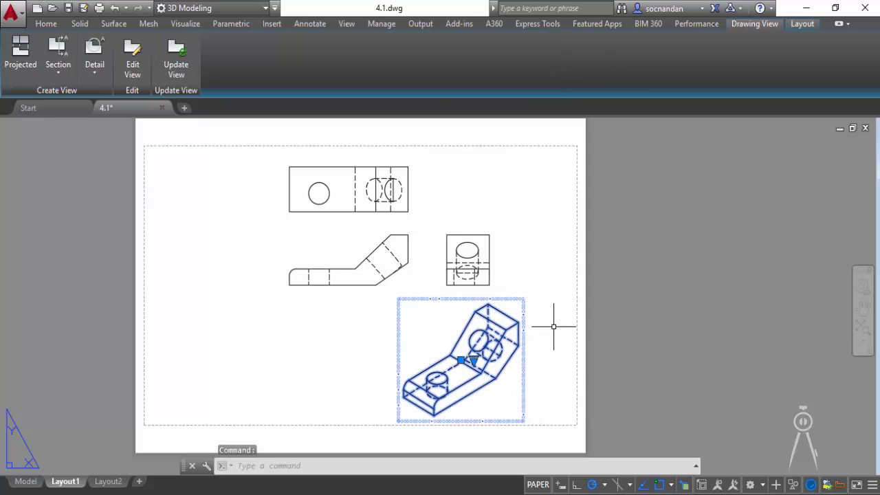
click(132, 60)
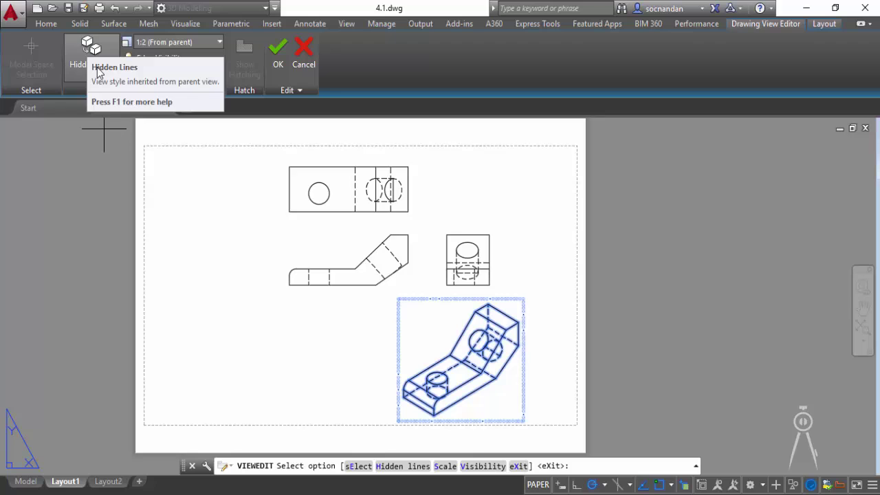
click(96, 73)
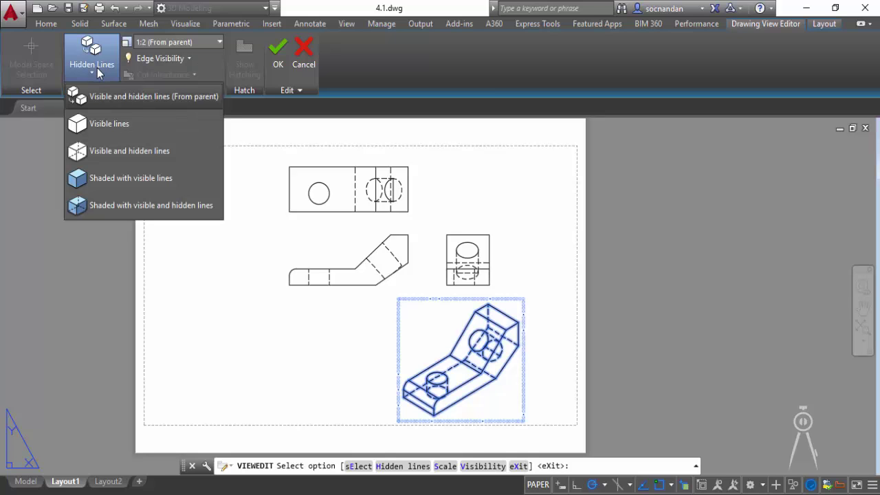
click(174, 182)
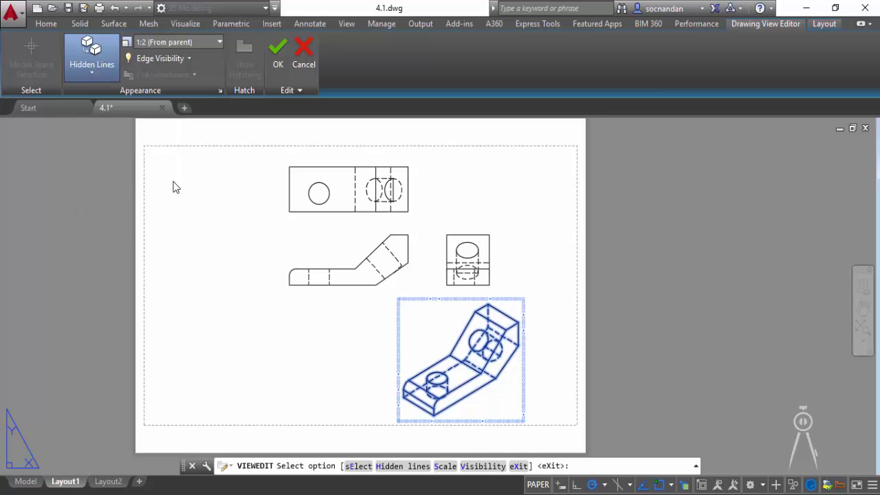
click(278, 61)
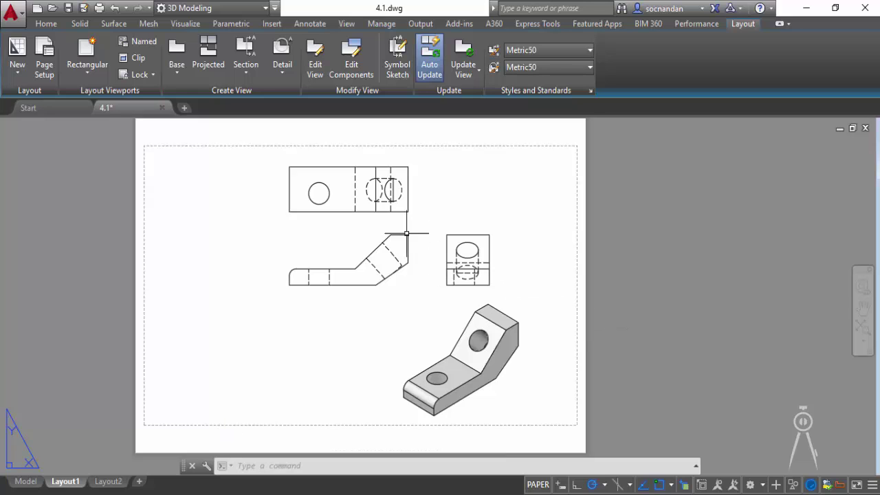
- Move the side view horizontally farther away from the front view, keeping it in the same row
middle_drag(358, 287, 347, 305)
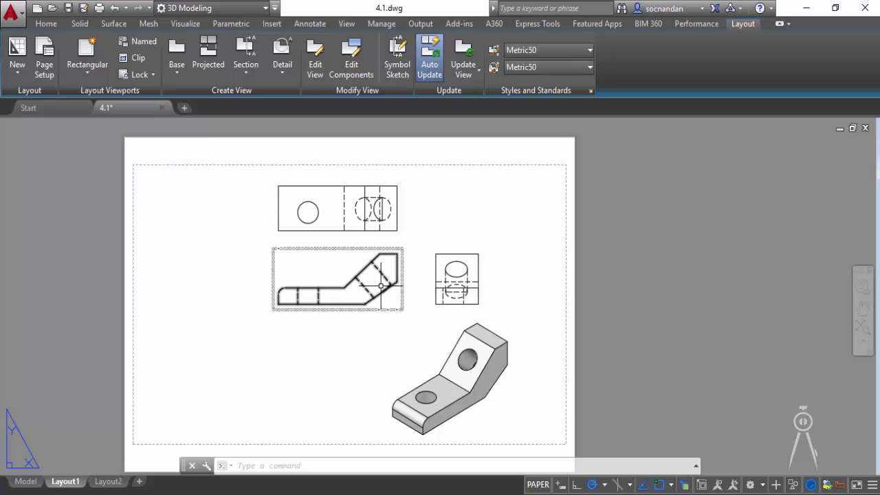
mouse_move(340, 294)
click(454, 280)
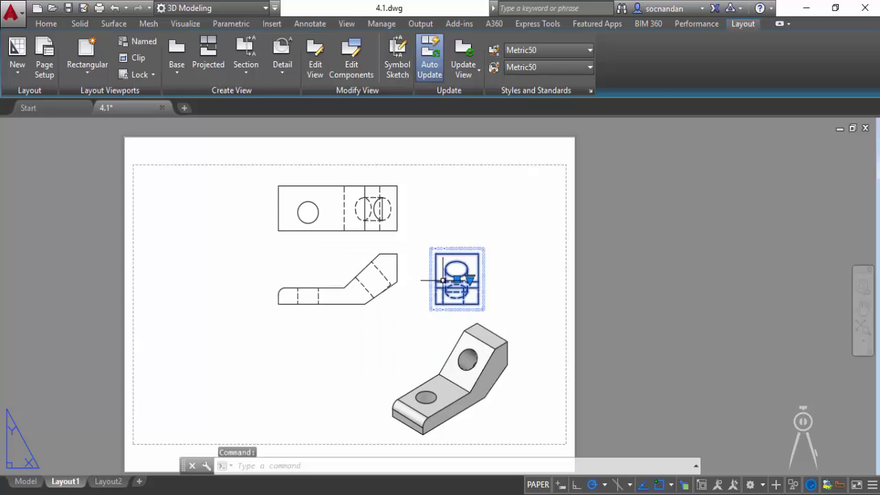
click(457, 279)
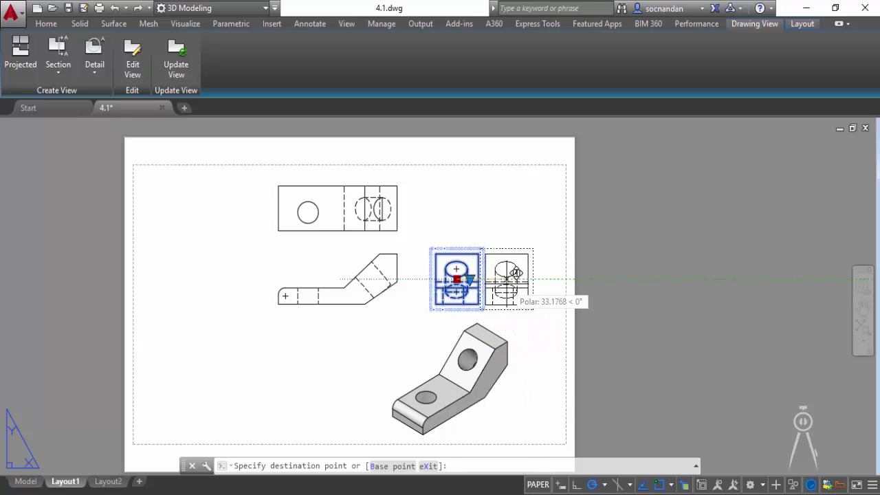
click(485, 279)
- Move the view above the front view straight up past the printable border and back down to its original place
click(325, 198)
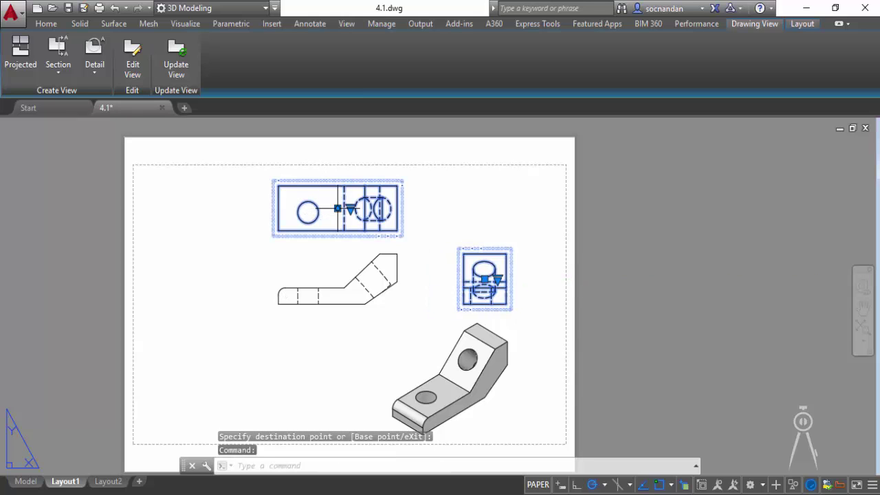
click(337, 208)
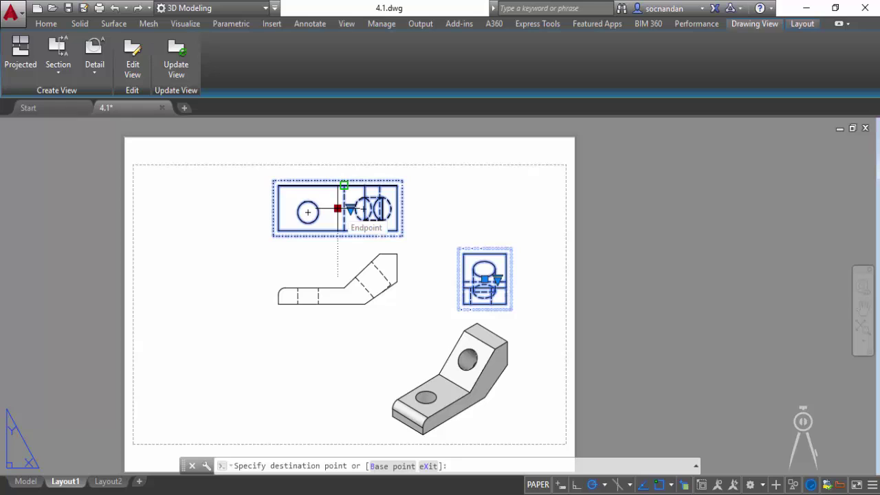
click(337, 185)
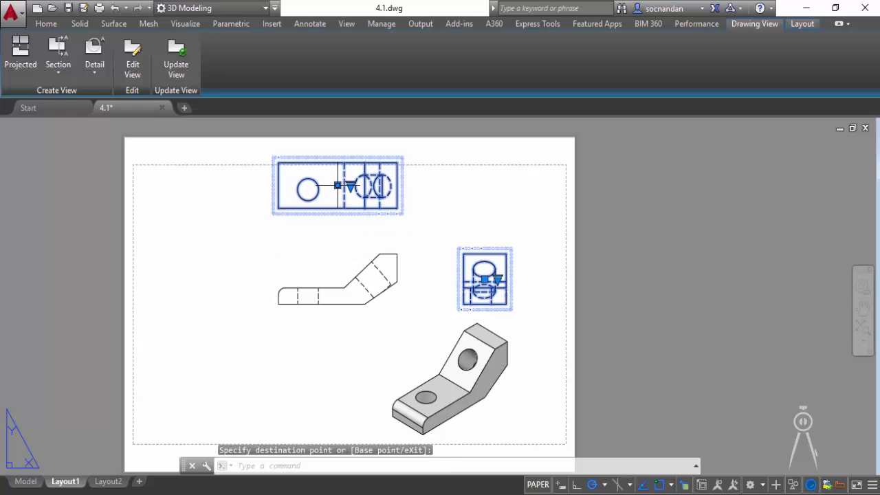
click(337, 185)
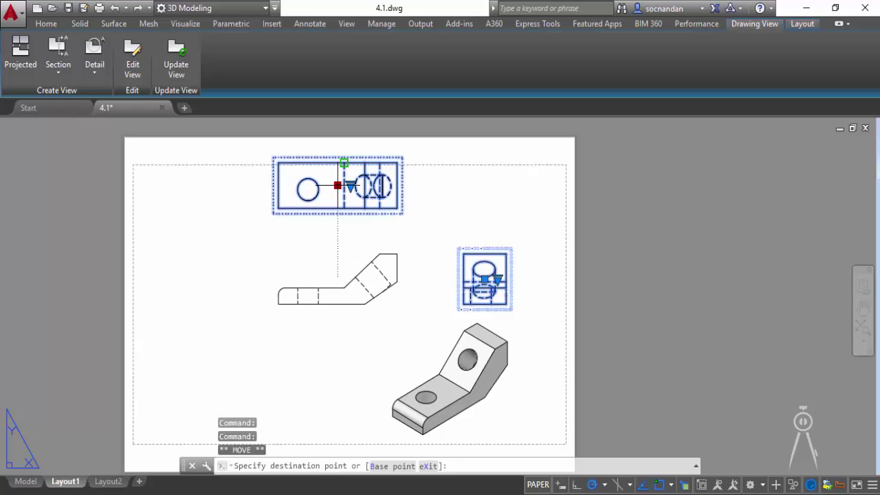
click(337, 208)
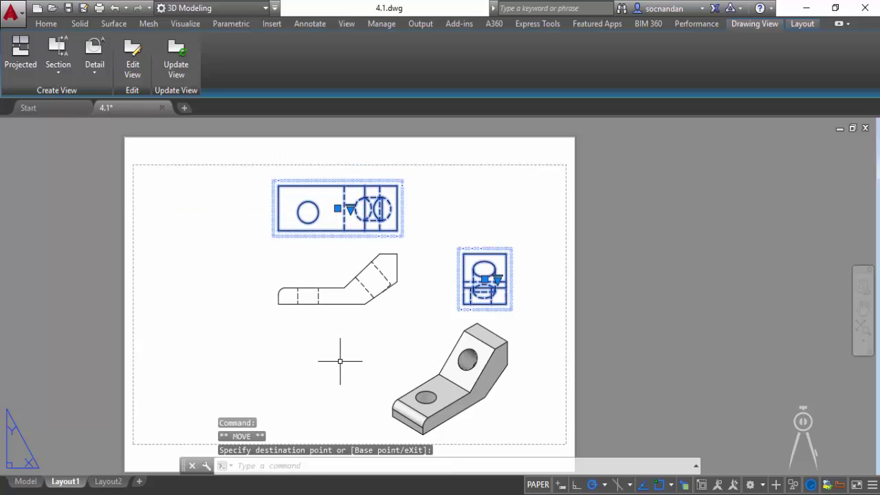
key(Escape)
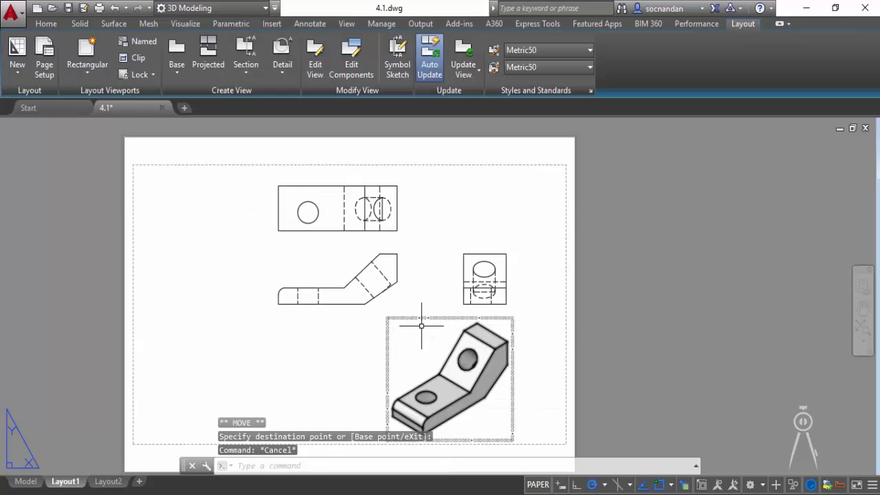
- Set the side view's view alignment property to Broken
click(483, 289)
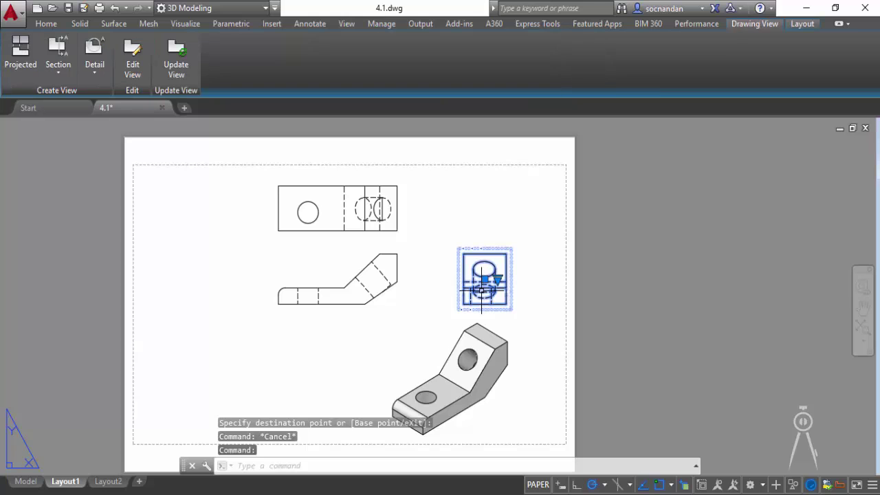
right_click(461, 219)
click(520, 469)
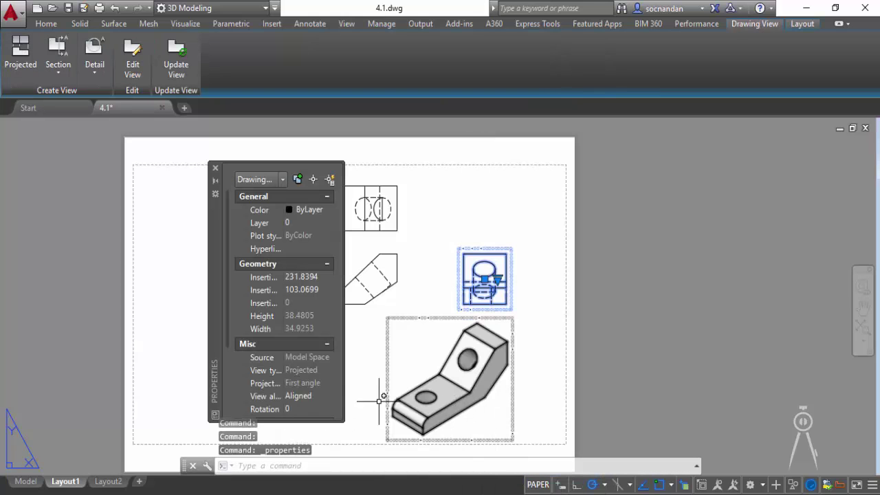
drag(226, 299, 229, 355)
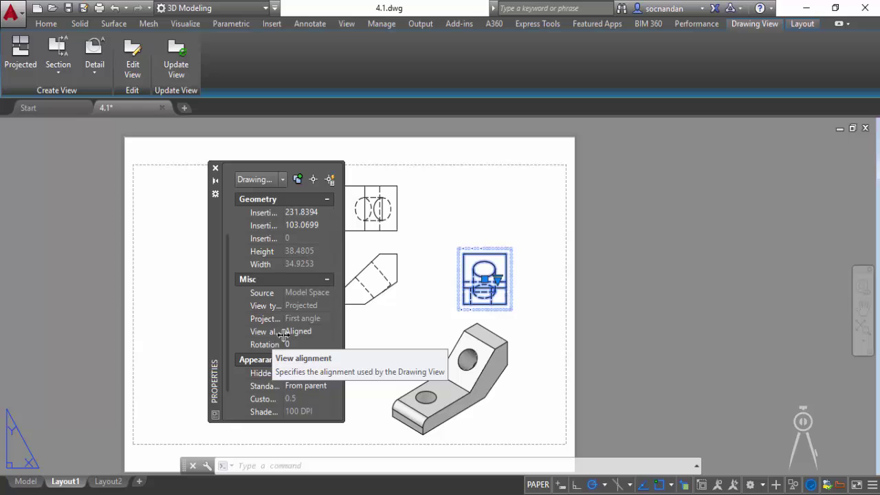
click(326, 330)
click(328, 331)
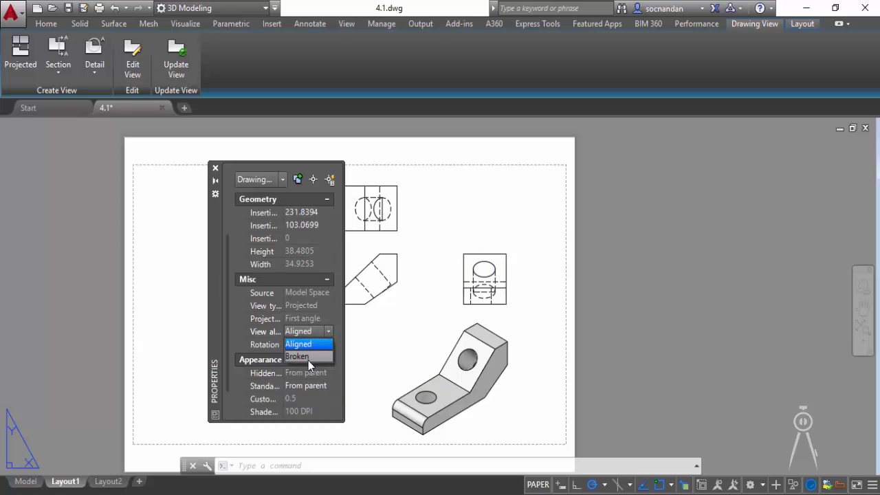
click(308, 357)
click(215, 168)
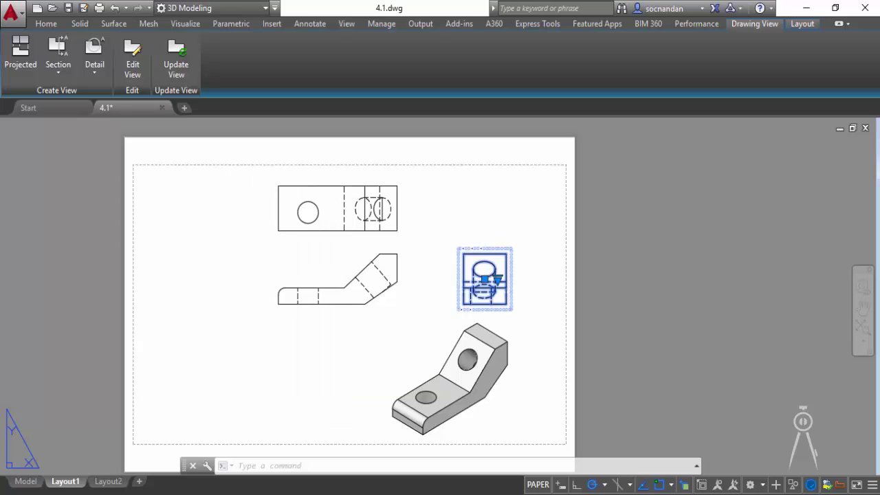
key(Escape)
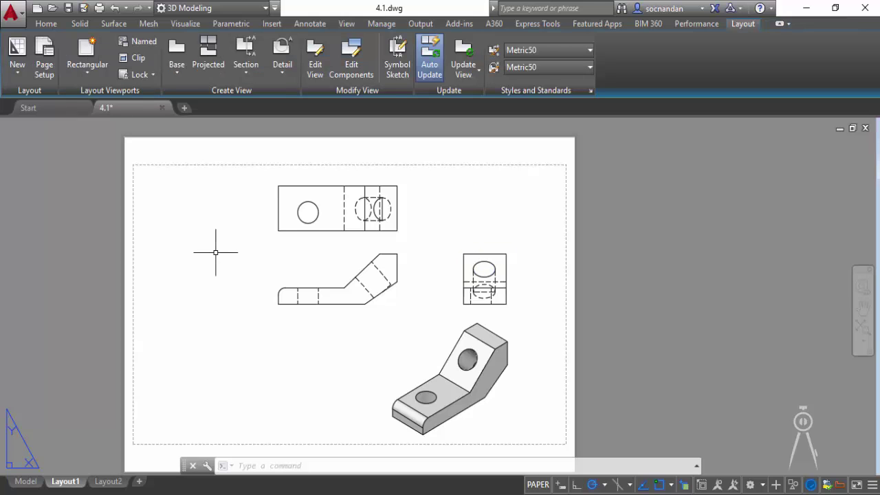
- Move the side view freely out of the front view's row, diagonally up beside the upper view and back down above the isometric view
click(484, 282)
click(484, 280)
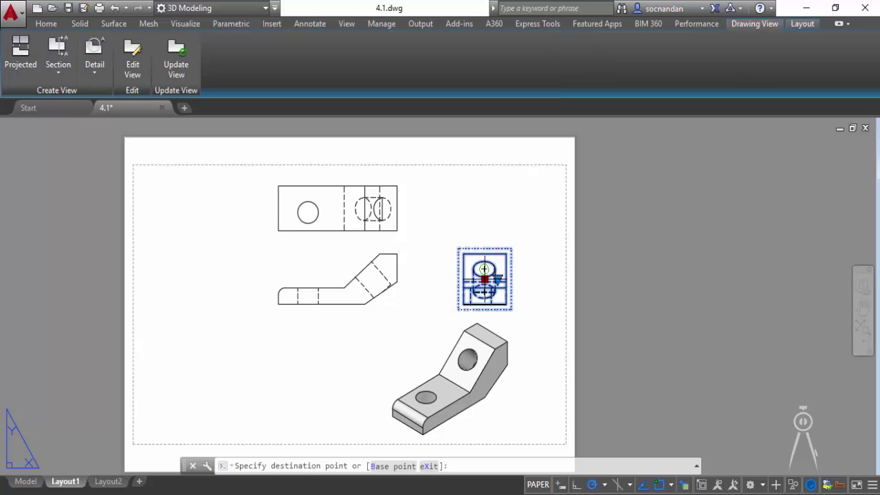
click(511, 217)
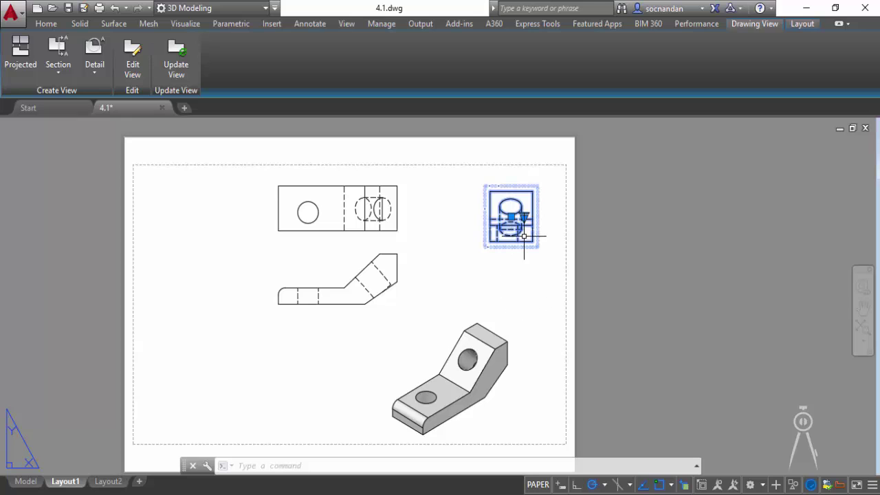
click(511, 218)
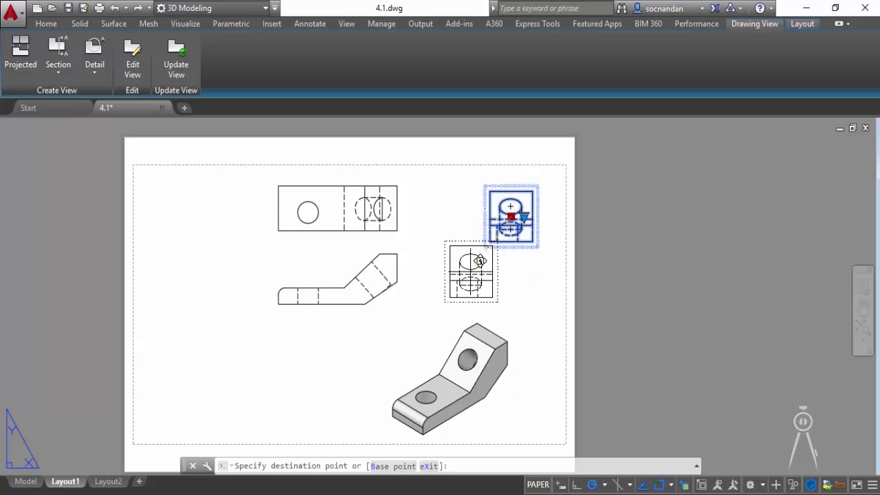
click(471, 272)
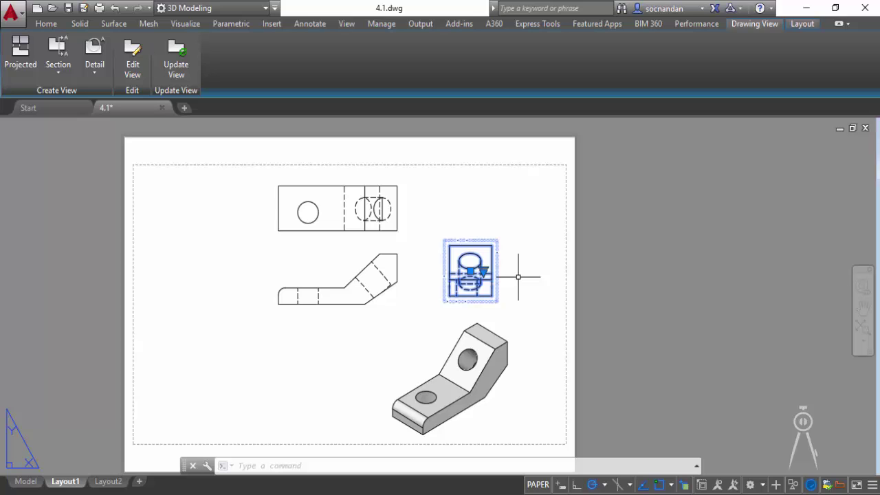
- Undo the last two moves of the side view
key(ctrl+z)
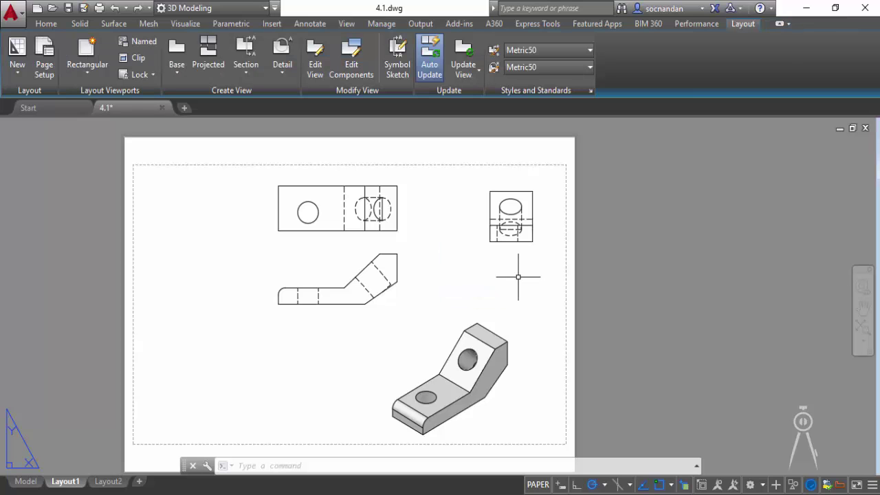
key(ctrl+y)
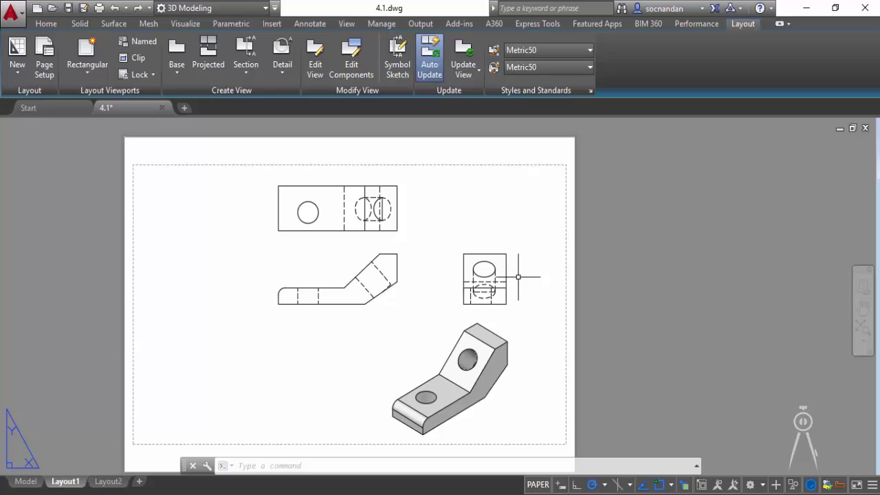